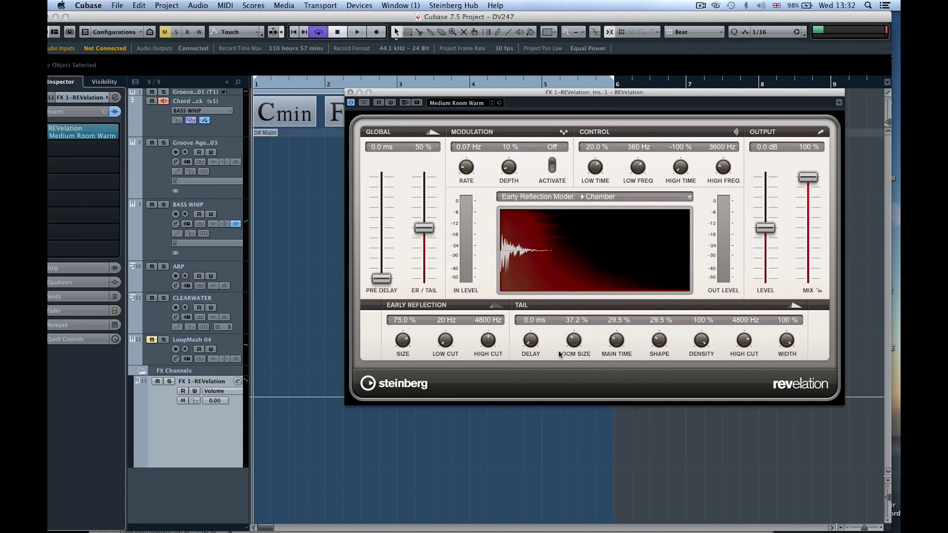
drag(808, 176, 812, 204)
drag(686, 96, 652, 135)
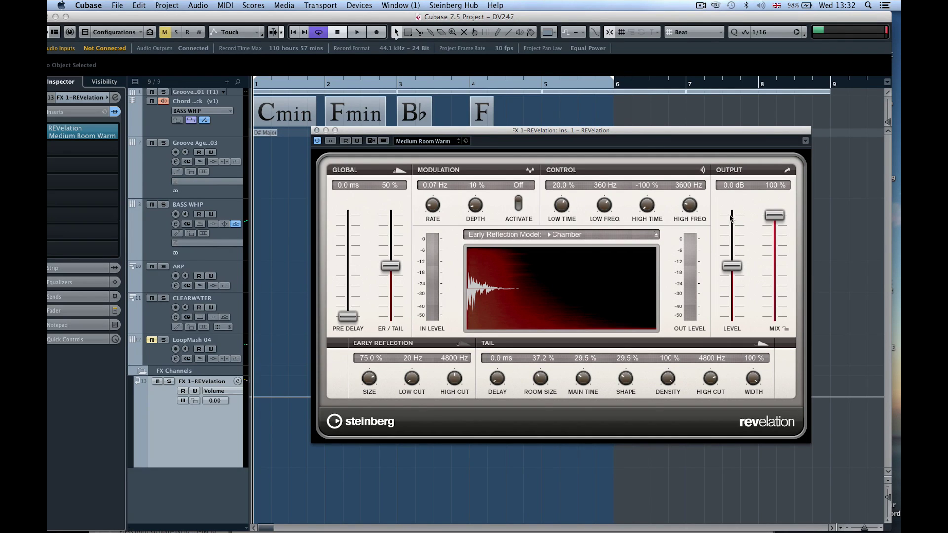
mouse_move(776, 194)
mouse_down()
mouse_move(753, 313)
mouse_move(758, 190)
mouse_up()
mouse_move(770, 221)
mouse_down()
mouse_move(765, 299)
mouse_move(759, 218)
mouse_up()
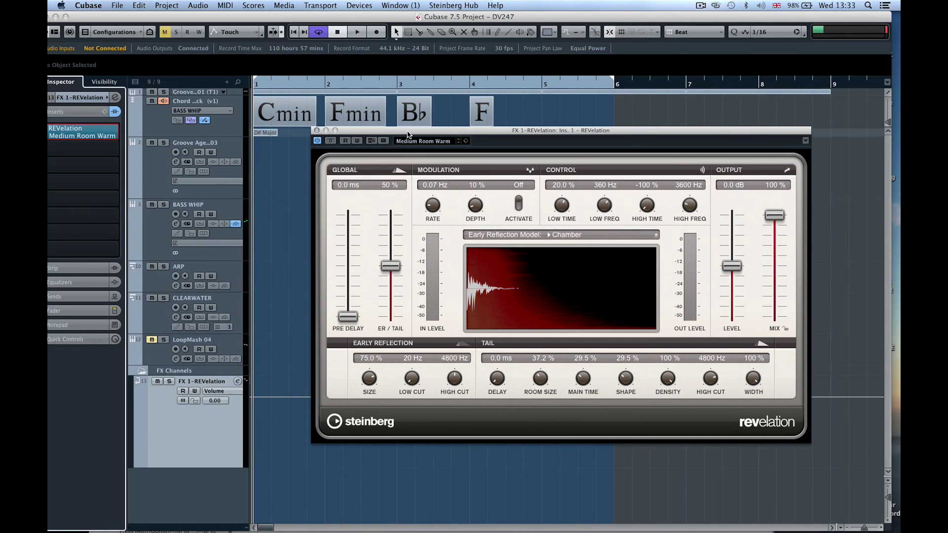
Step: Start playback of the project and mute the Groove Agent SE 01 track
drag(407, 131, 404, 88)
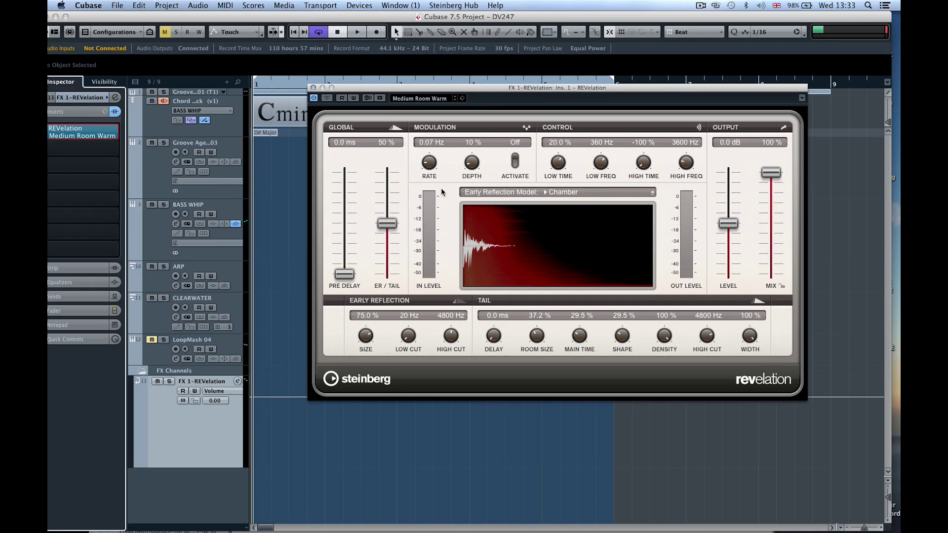
key(space)
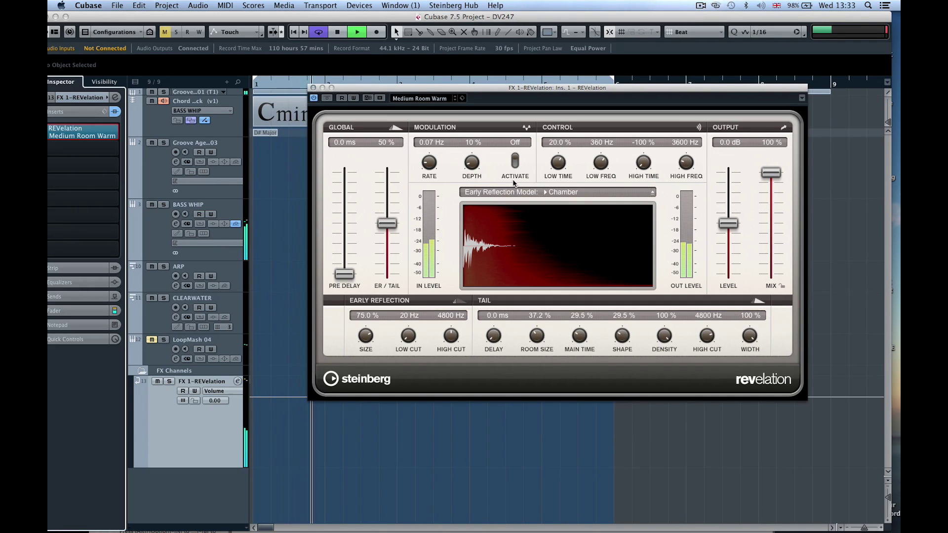
click(152, 92)
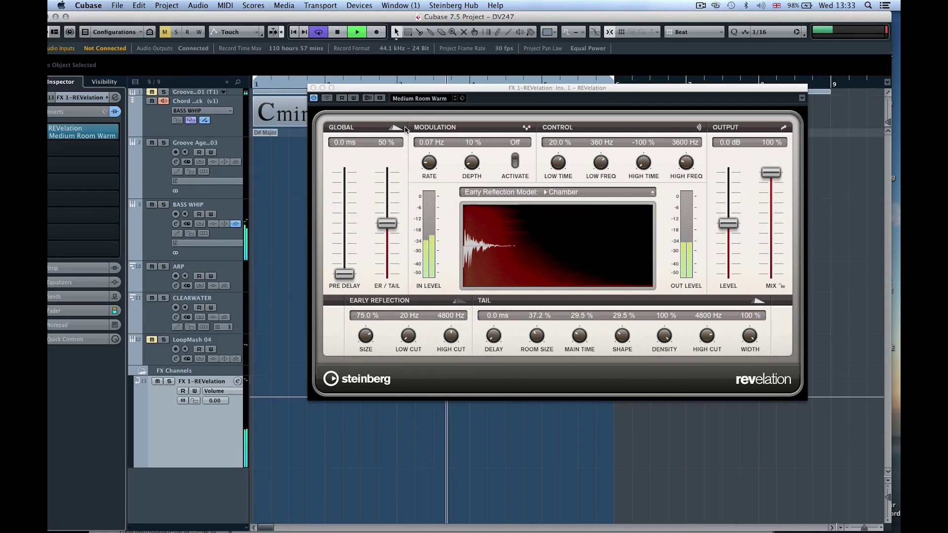
Step: Audition the Spring Reverb preset in REVelation, followed by the Cathedral Bright preset
click(419, 98)
scroll(437, 215, down, 5)
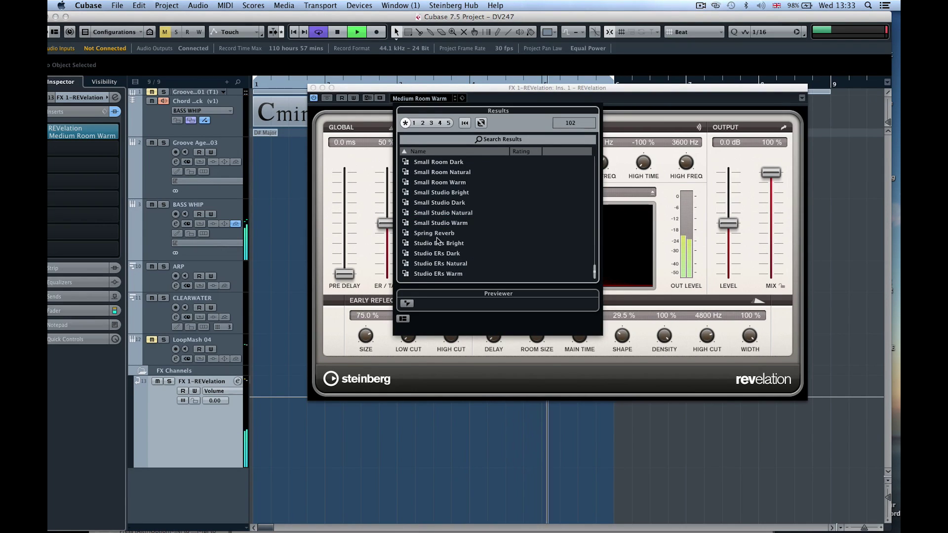
click(432, 232)
double_click(432, 233)
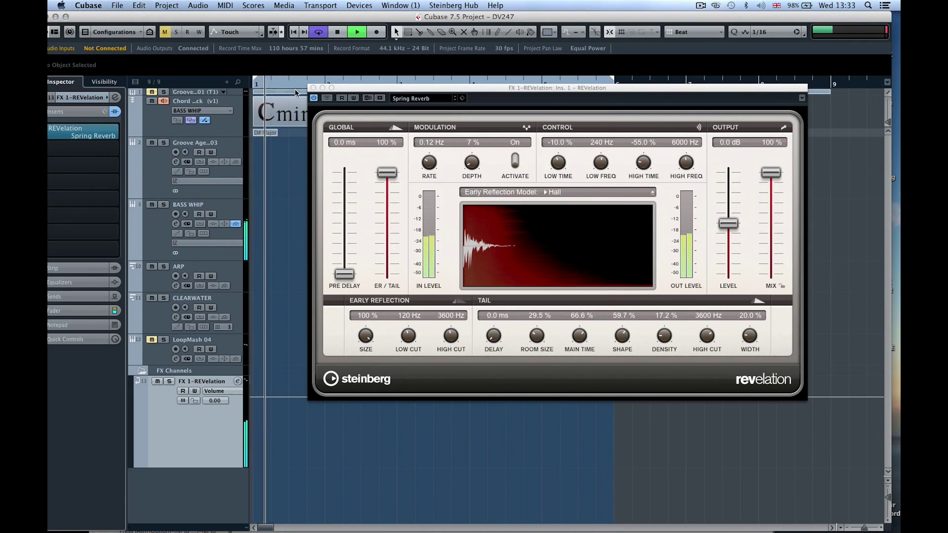
click(417, 99)
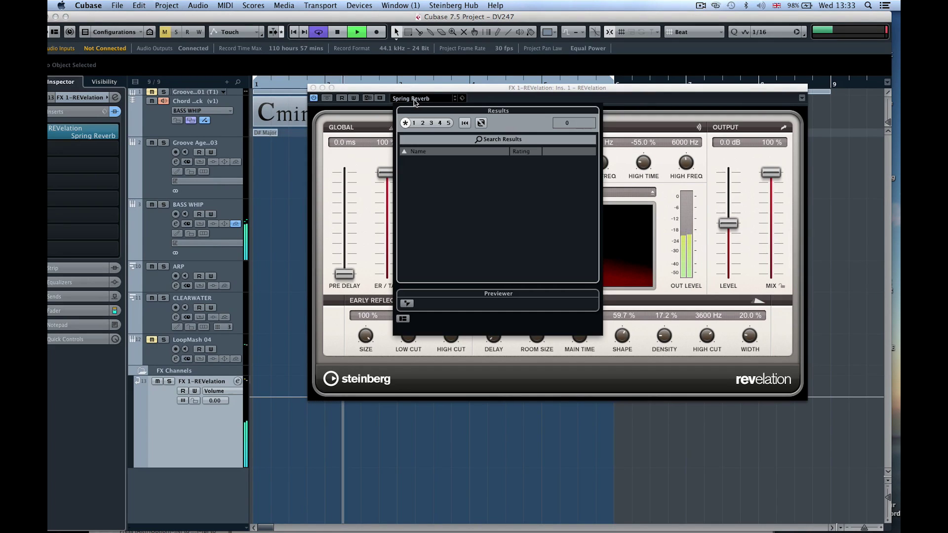
scroll(455, 213, up, 15)
double_click(444, 203)
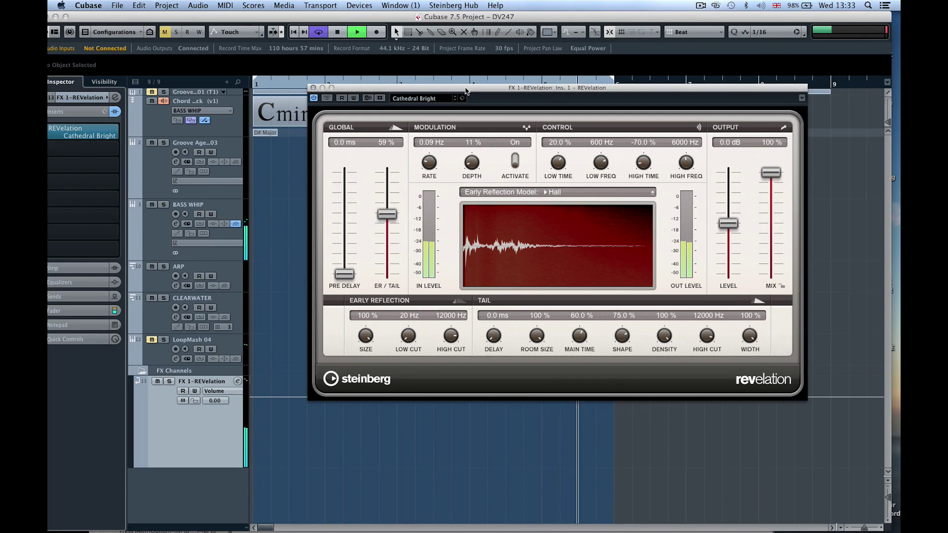
Step: Load the Chorusing Tiny preset into REVelation while the project plays
click(419, 98)
scroll(454, 198, down, 3)
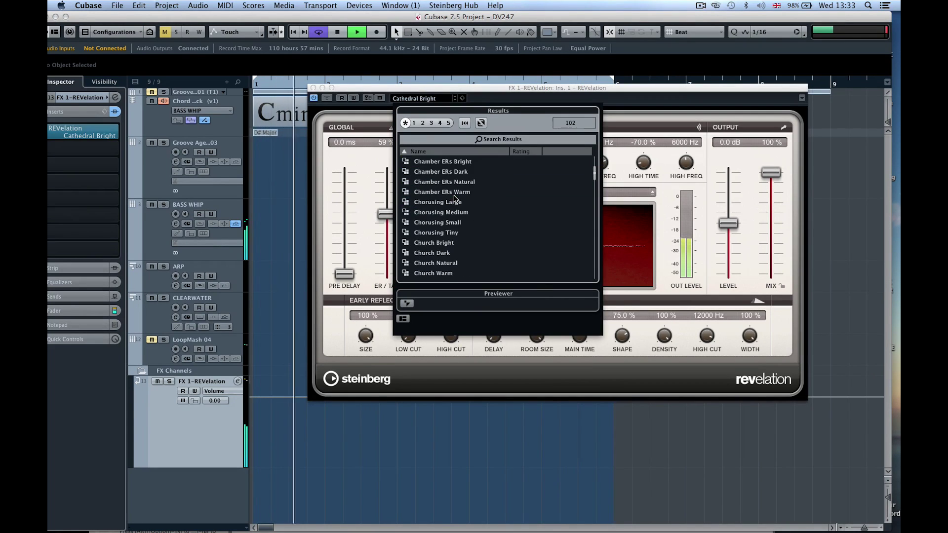
click(450, 233)
double_click(450, 233)
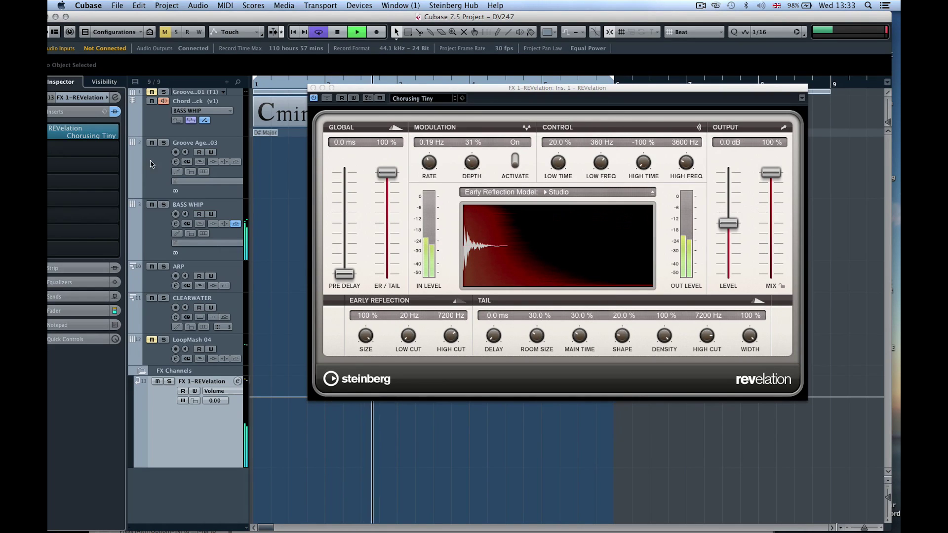
Step: Set the BASS WHIP track's audio send to FX 1-REVelation to -0.14
click(158, 236)
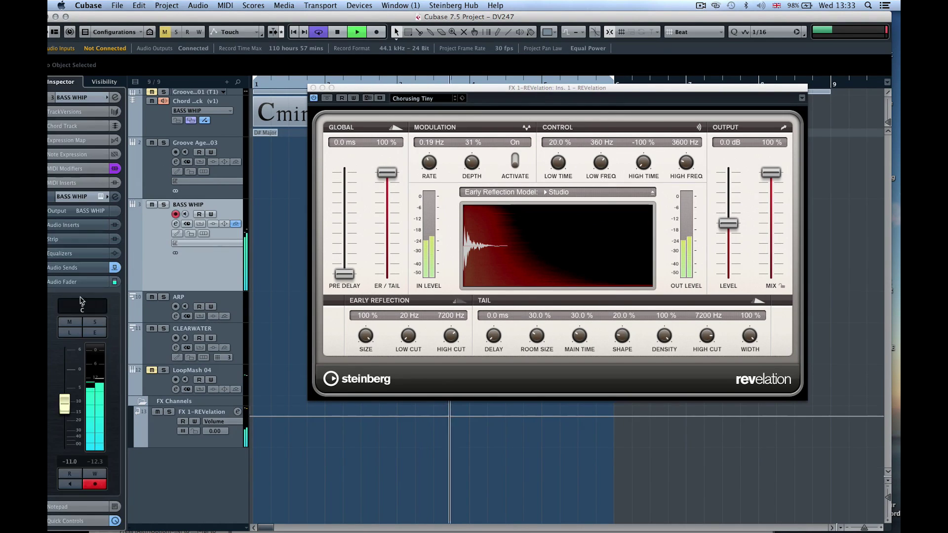
click(79, 267)
drag(77, 282, 105, 294)
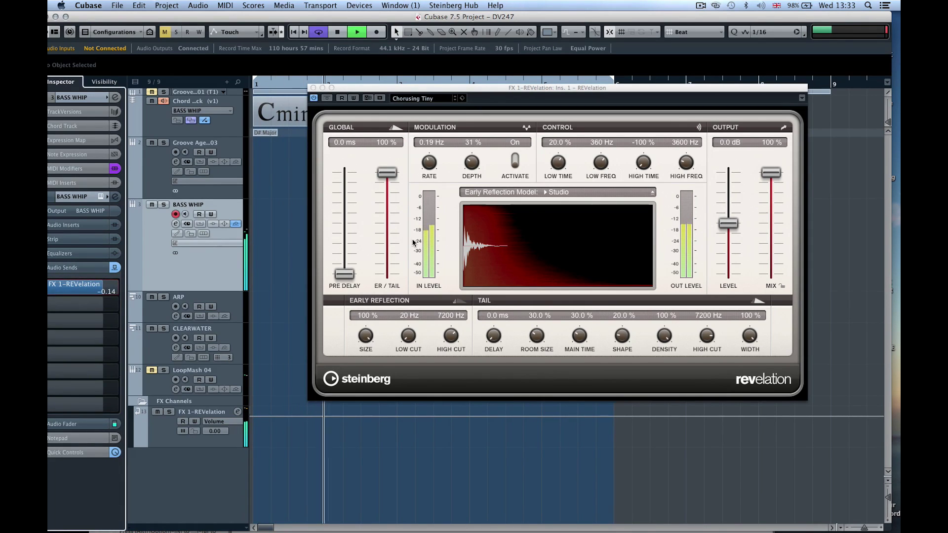
Step: Audition the Church Natural and Concert Chamber Dark presets in REVelation on the bass
click(420, 98)
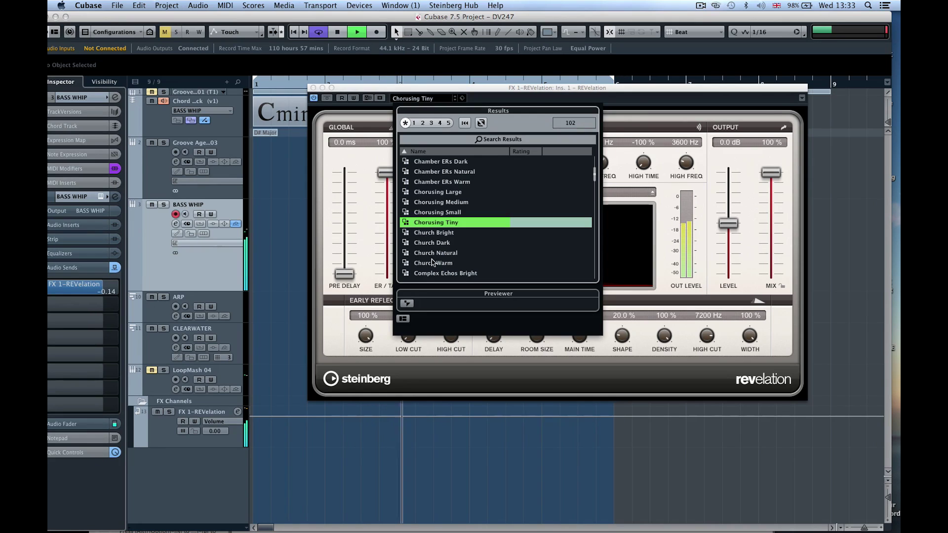
double_click(434, 253)
click(424, 98)
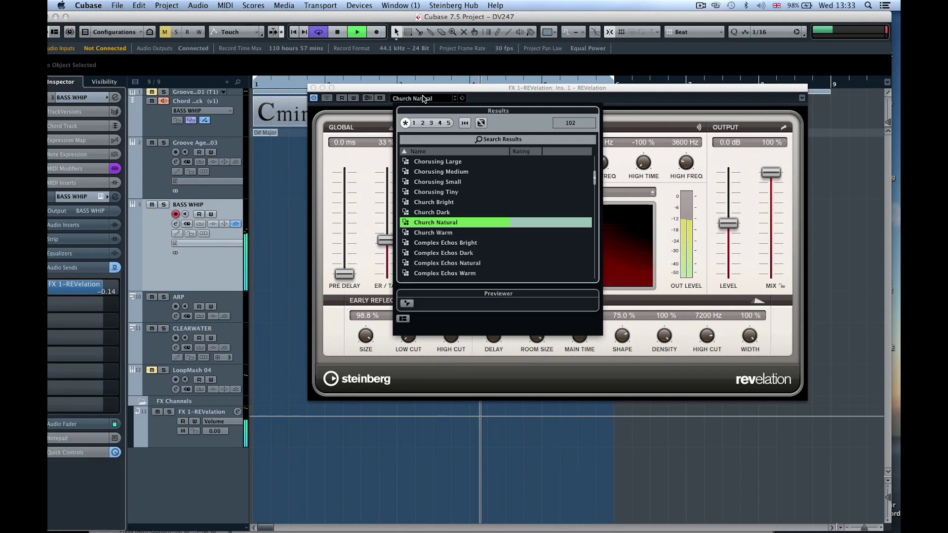
scroll(453, 254, down, 3)
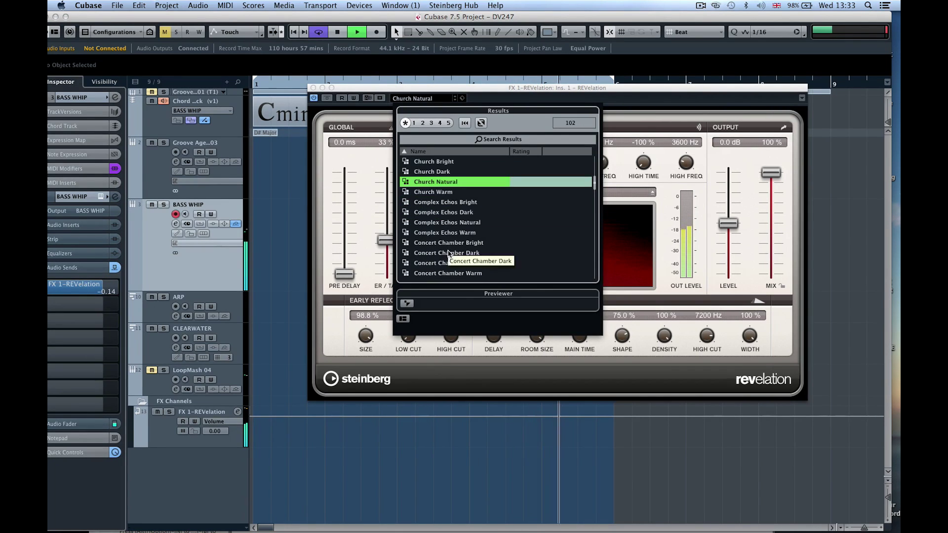
double_click(453, 253)
Step: Load the Concert Hall Bright preset, set its early reflection high cut to 2724 Hz and high time to -84 %, and stop playback
click(429, 99)
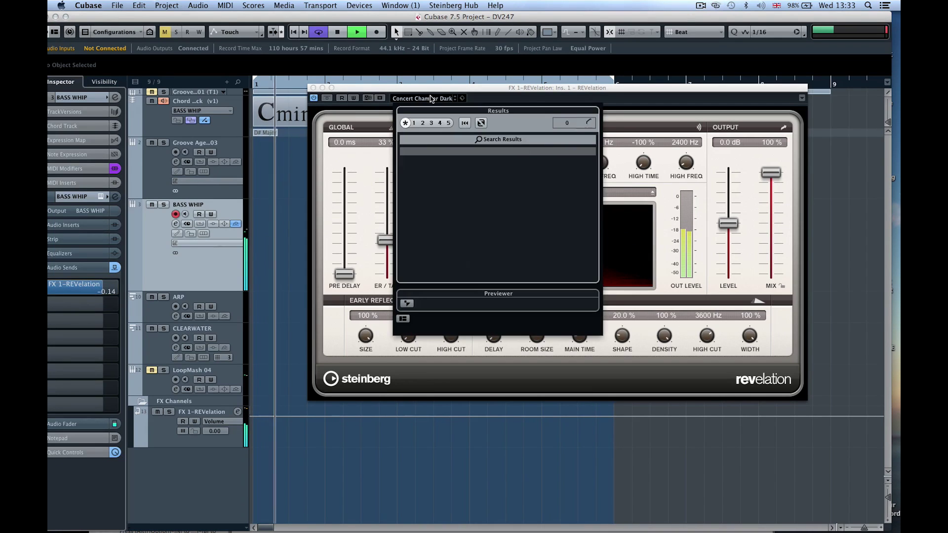
click(451, 252)
double_click(451, 252)
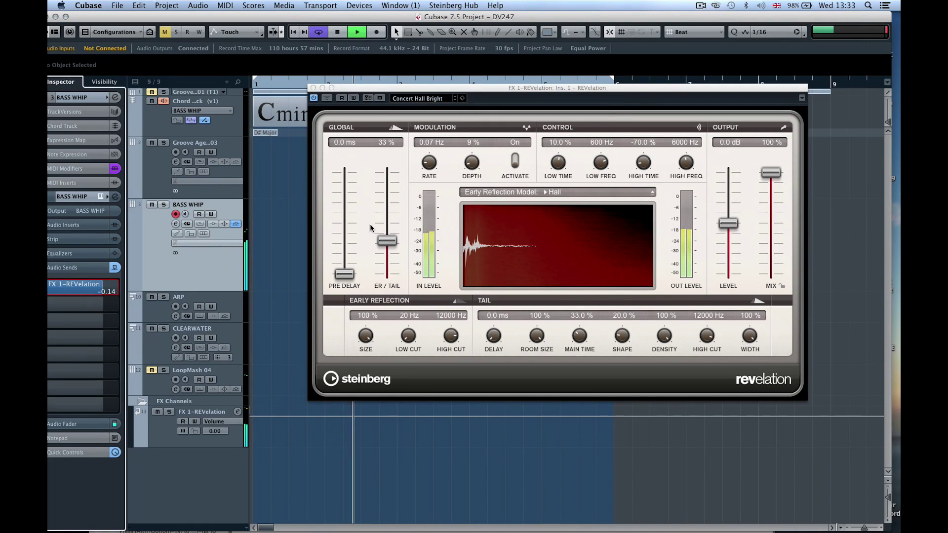
drag(451, 336, 447, 389)
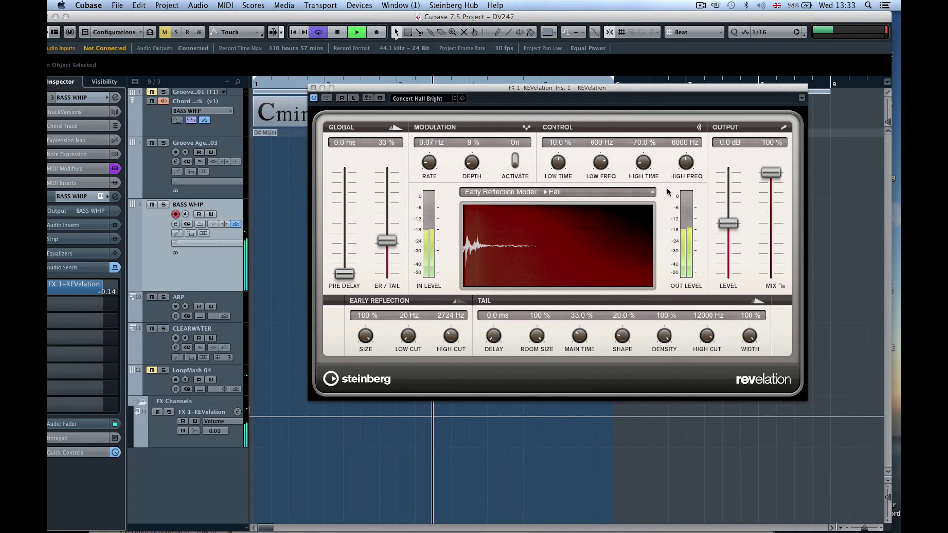
key(space)
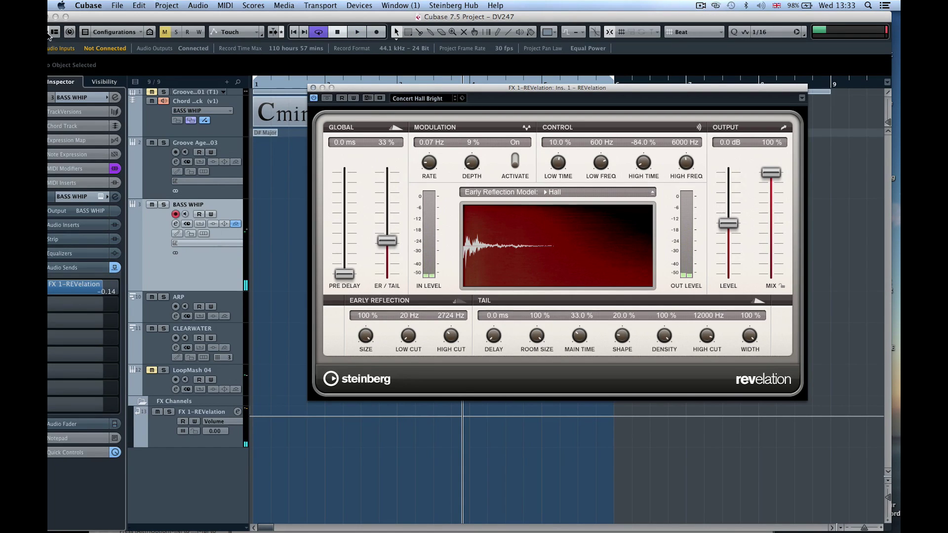
Step: Close the REVelation window and return the playhead to the start of the project
click(462, 98)
click(470, 95)
click(313, 89)
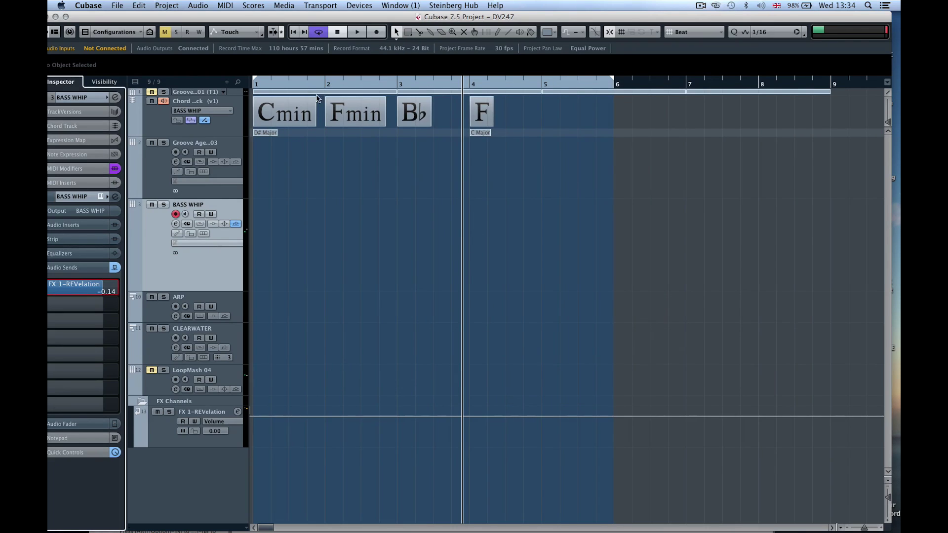
key(Home)
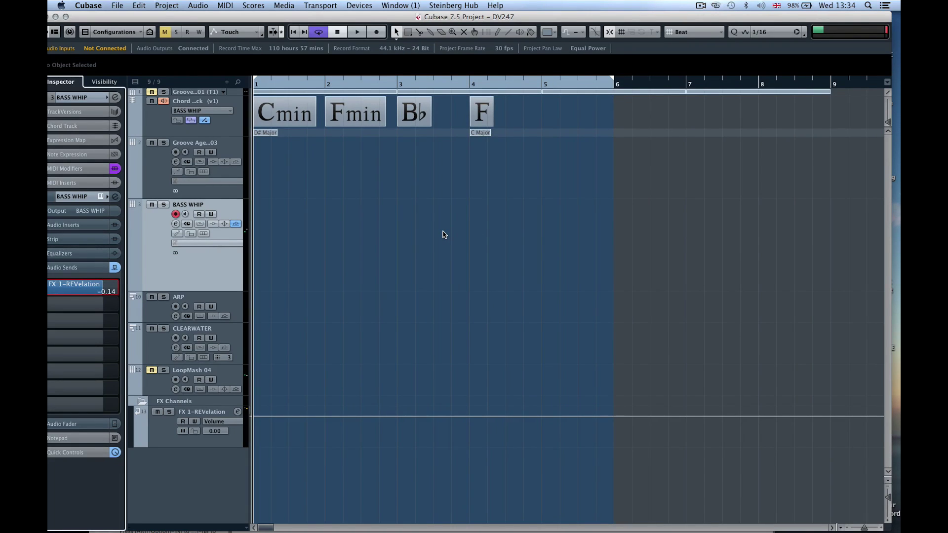
Step: Open the MixConsole with all channels including Stereo Out in view, and start playback
key(F3)
click(267, 288)
key(space)
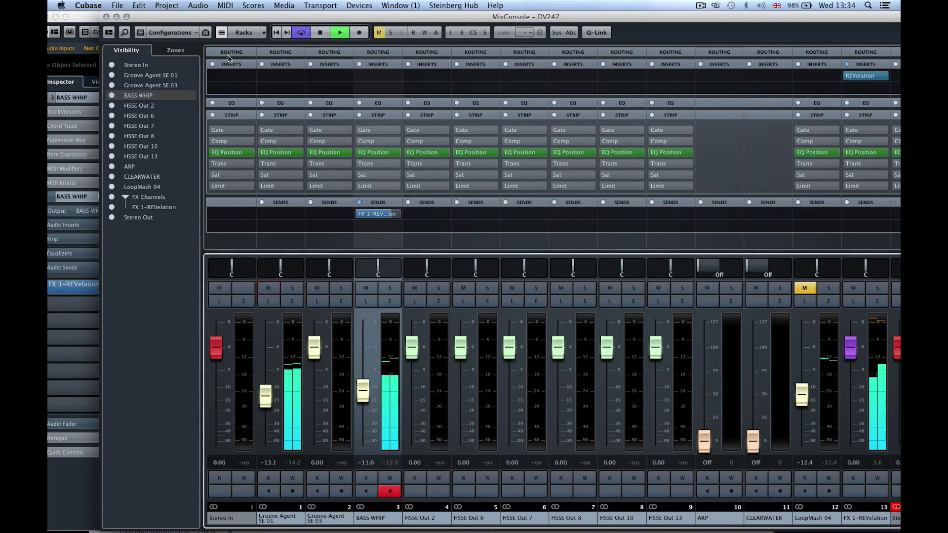
drag(158, 18, 72, 19)
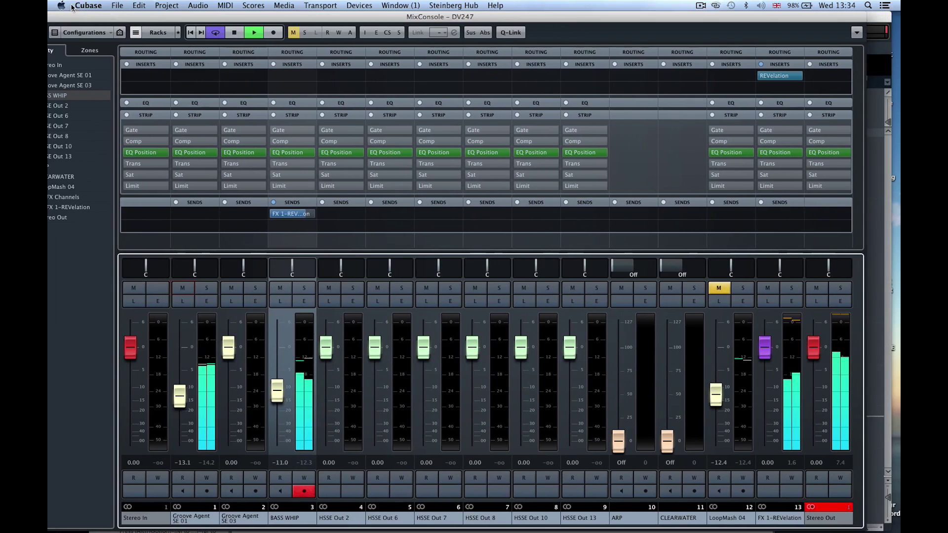
Step: Set the channel faders to -14.7 for BASS WHIP, -11.4 for Groove Agent SE 01 and -2.50 for Stereo Out
drag(277, 391, 277, 403)
drag(186, 395, 185, 391)
drag(277, 404, 277, 399)
key(space)
drag(812, 341, 812, 359)
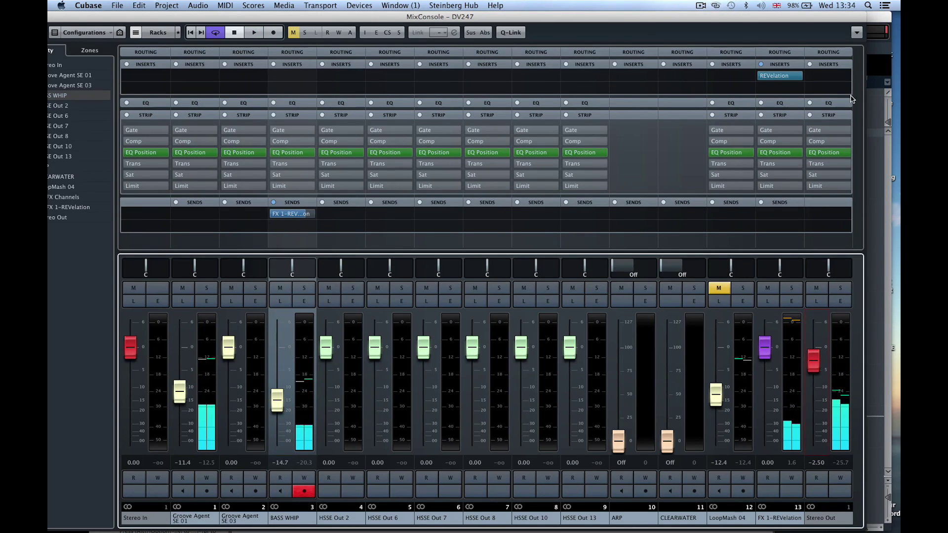
Step: Insert the Magneto II effect on the Stereo Out channel and move its window clear of the output channels
click(839, 78)
text(magnet)
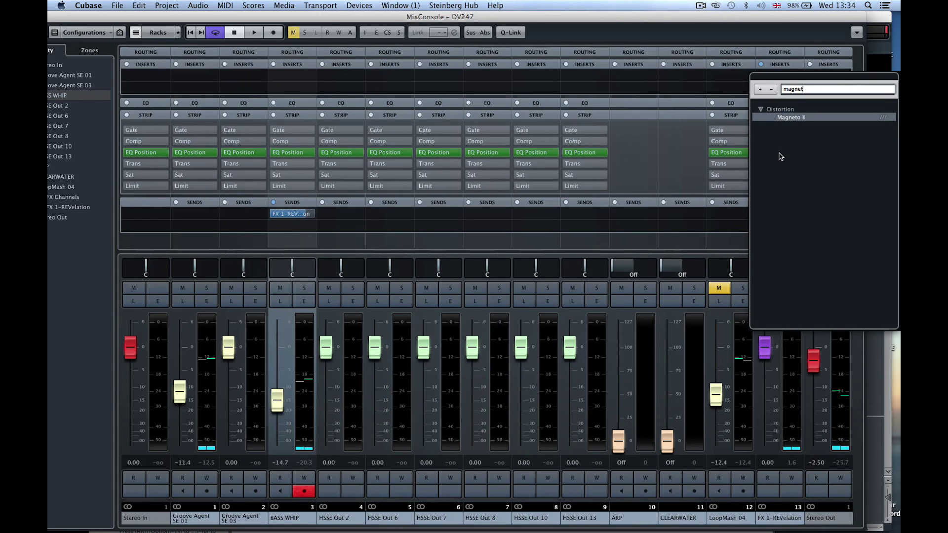
click(778, 118)
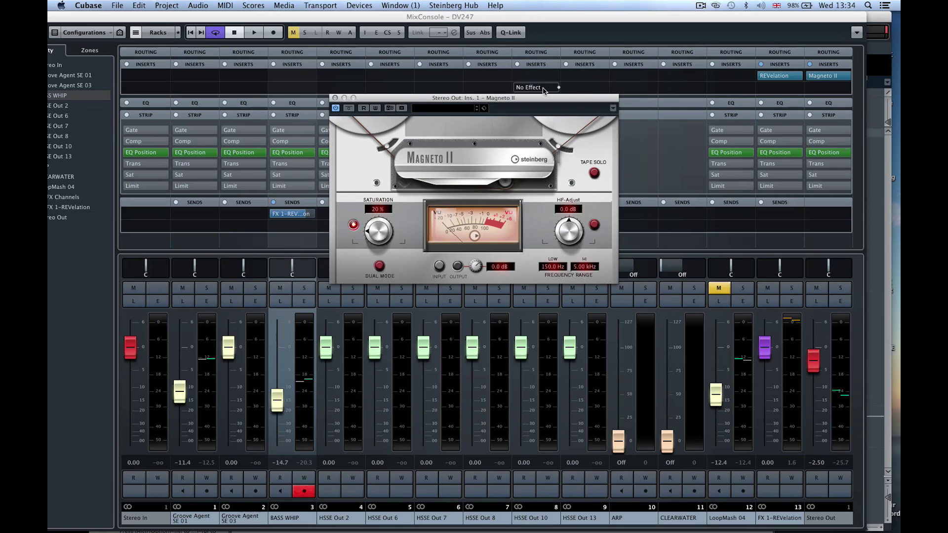
drag(528, 98, 441, 79)
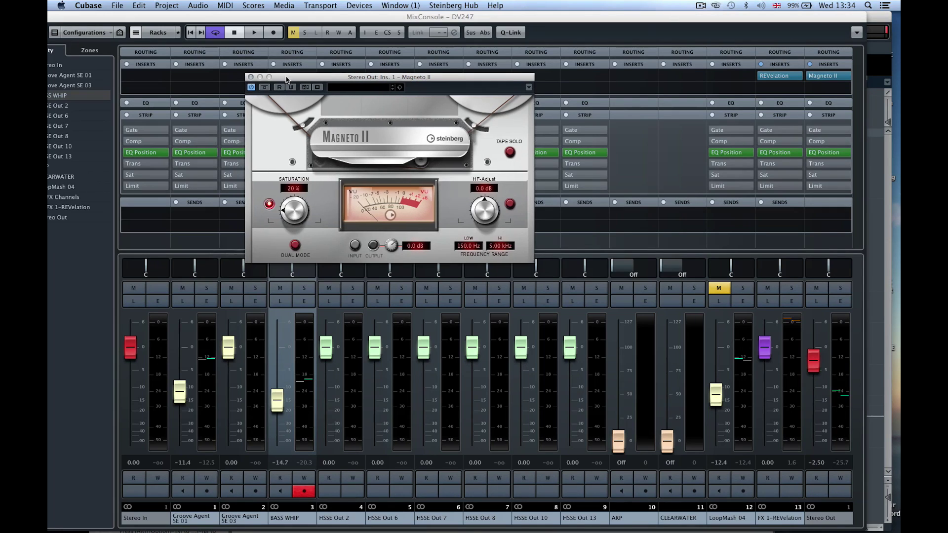
drag(289, 76, 248, 75)
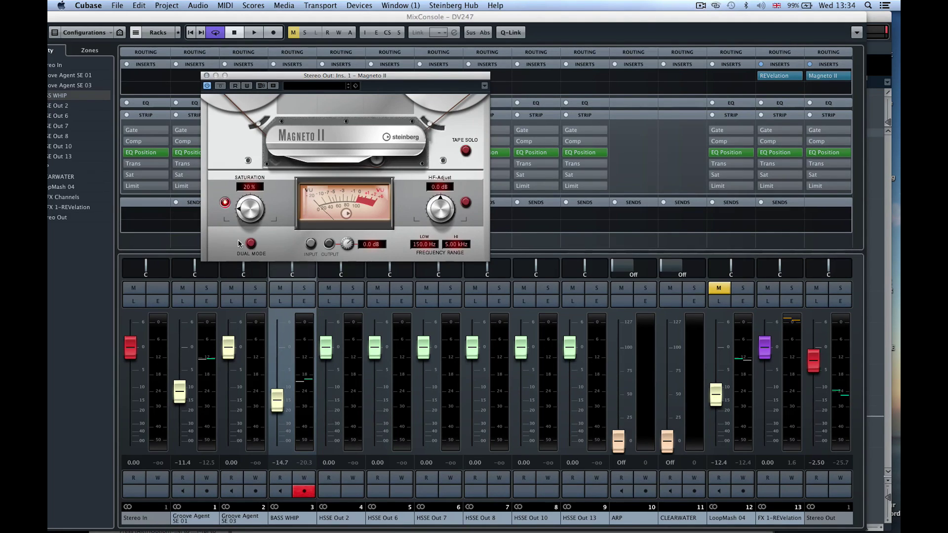
Step: Play the project and compare Magneto II's saturation at 100 % and at 0 %
key(space)
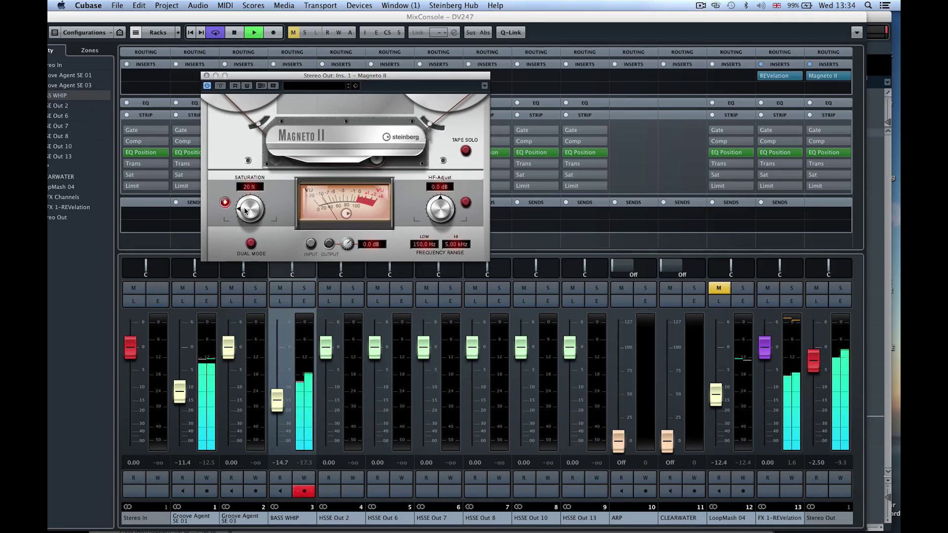
drag(246, 210, 234, 246)
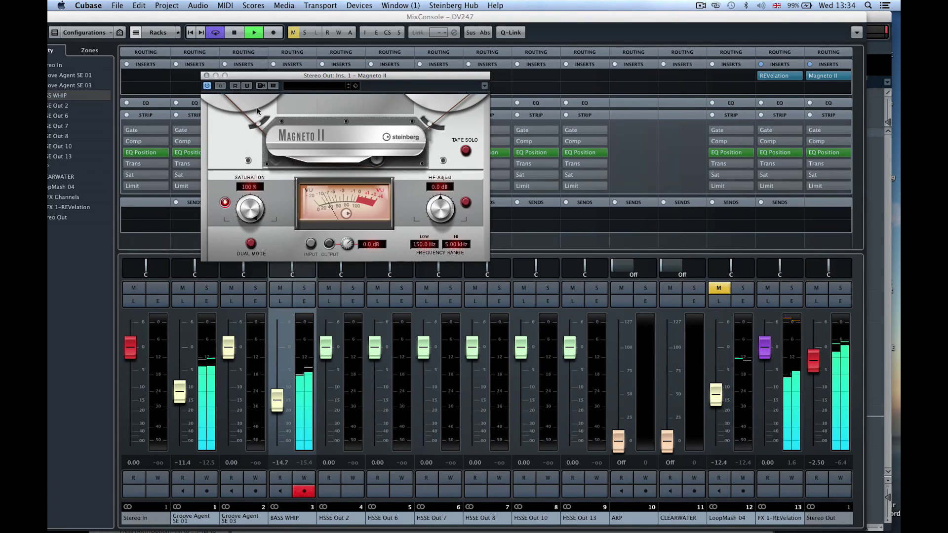
drag(250, 208, 250, 271)
Step: Using Tape Solo to monitor, set Magneto II's saturation to 67 % and enable HF-Adjust at 1.2 dB
click(466, 151)
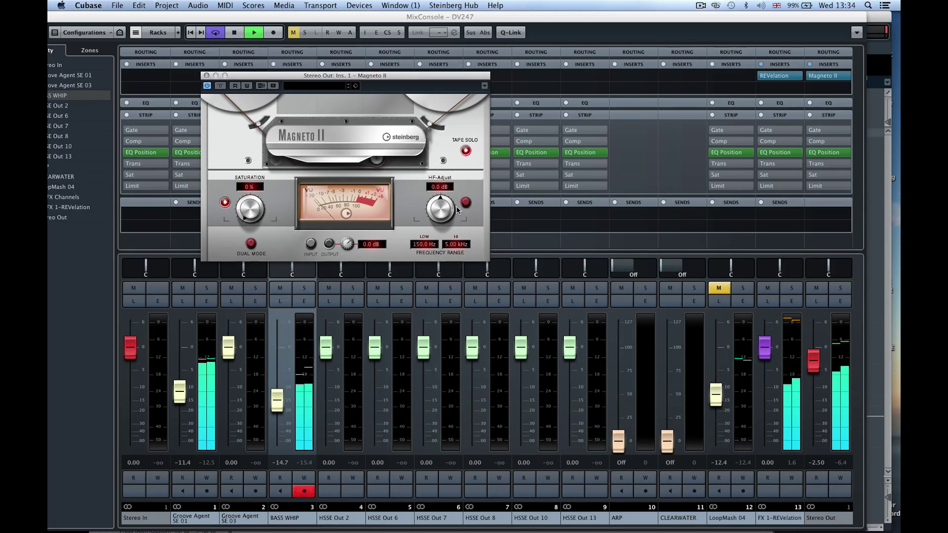
drag(441, 210, 443, 191)
drag(258, 214, 250, 148)
drag(442, 209, 418, 239)
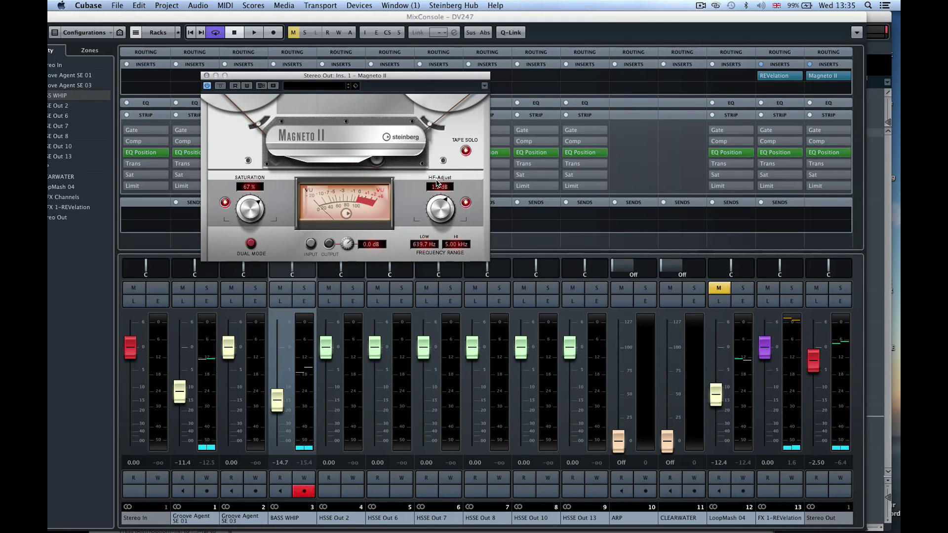
click(465, 151)
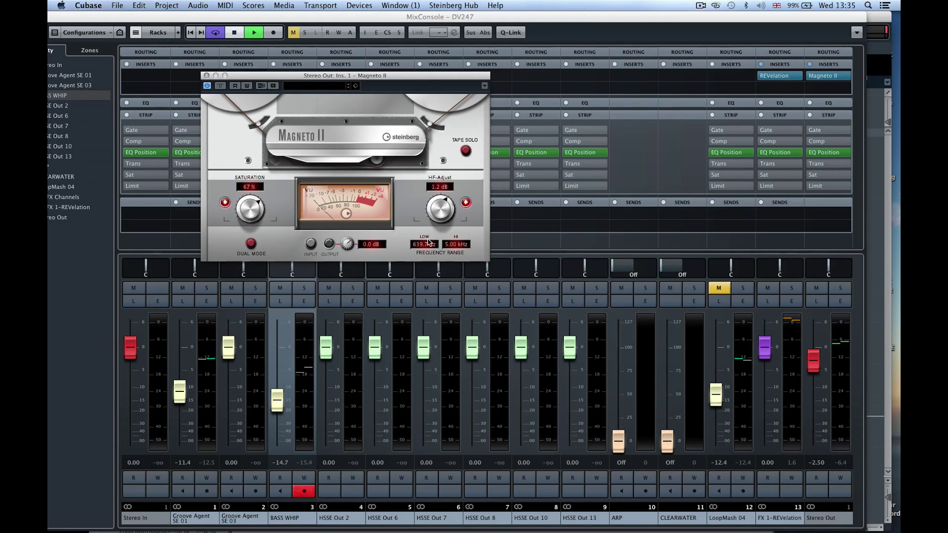
Step: Set Magneto II's frequency range to 227.7 Hz low and 274.0 Hz high during playback
key(space)
drag(454, 245, 458, 275)
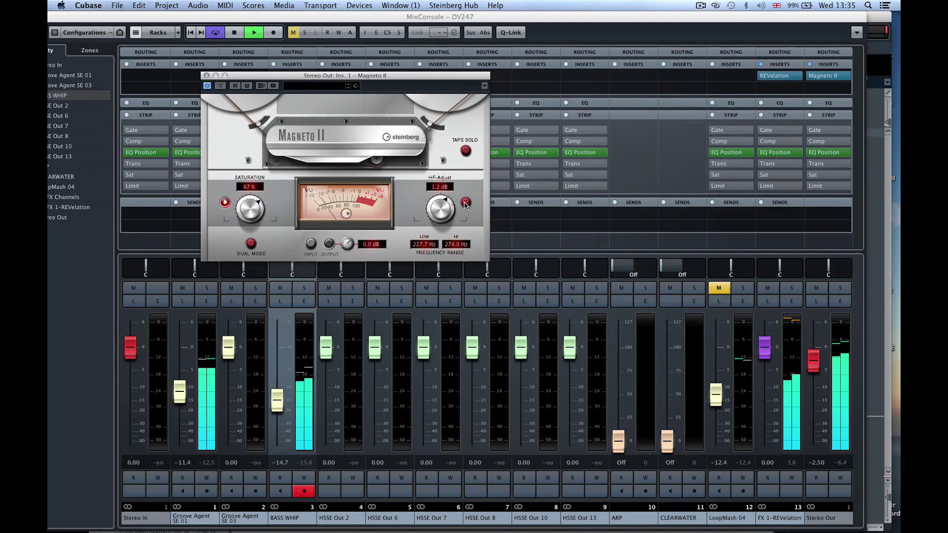
Step: Stop playback, close the Magneto II window and bypass Magneto II on the Stereo Out channel
key(space)
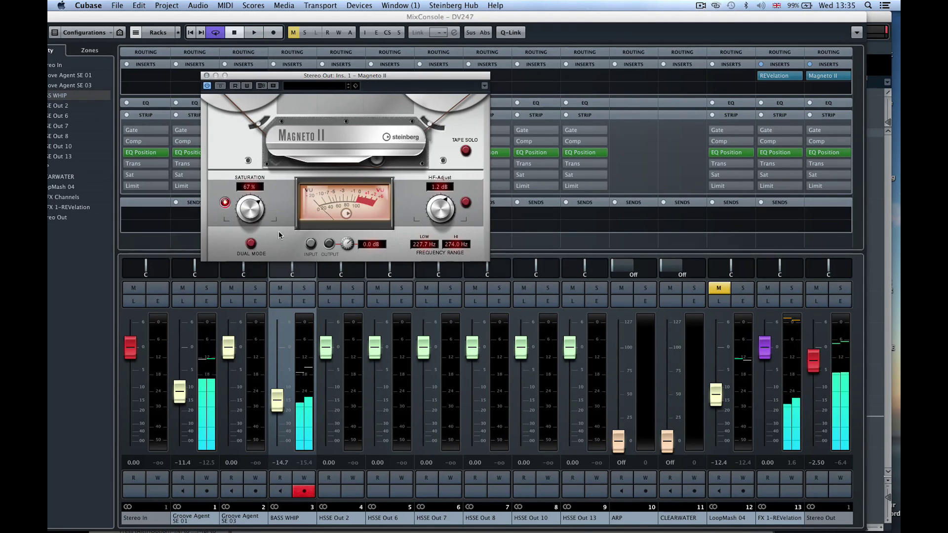
click(207, 76)
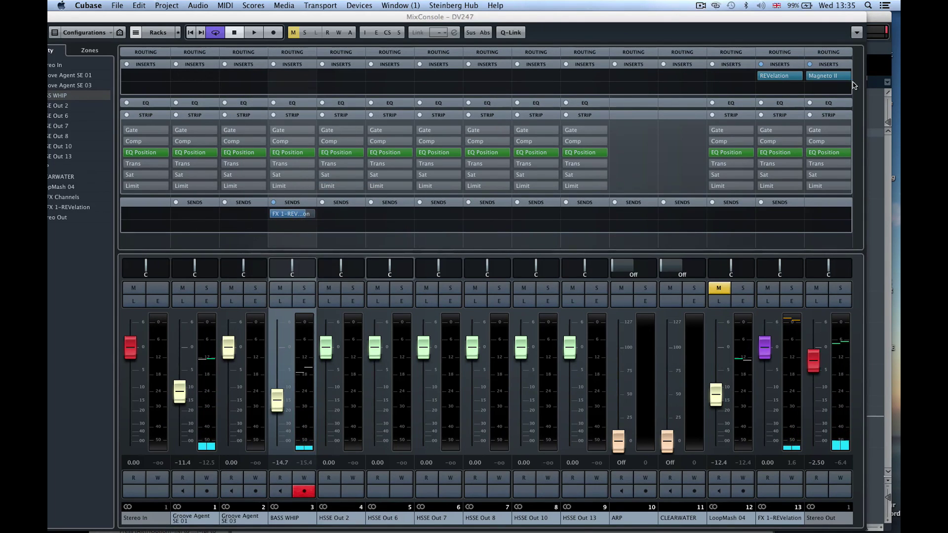
click(808, 76)
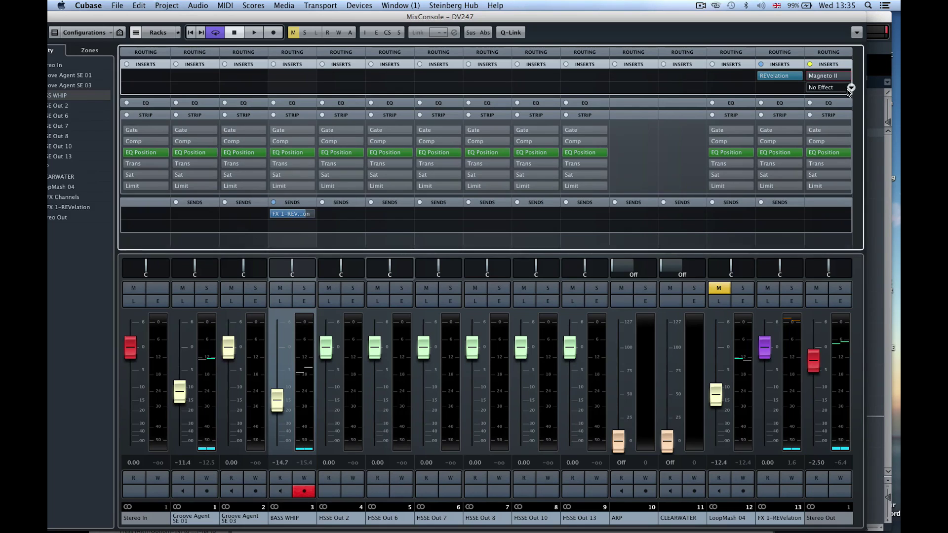
Step: Insert the LoopMash FX effect in the second insert slot of the Stereo Out channel
click(847, 88)
text(loop)
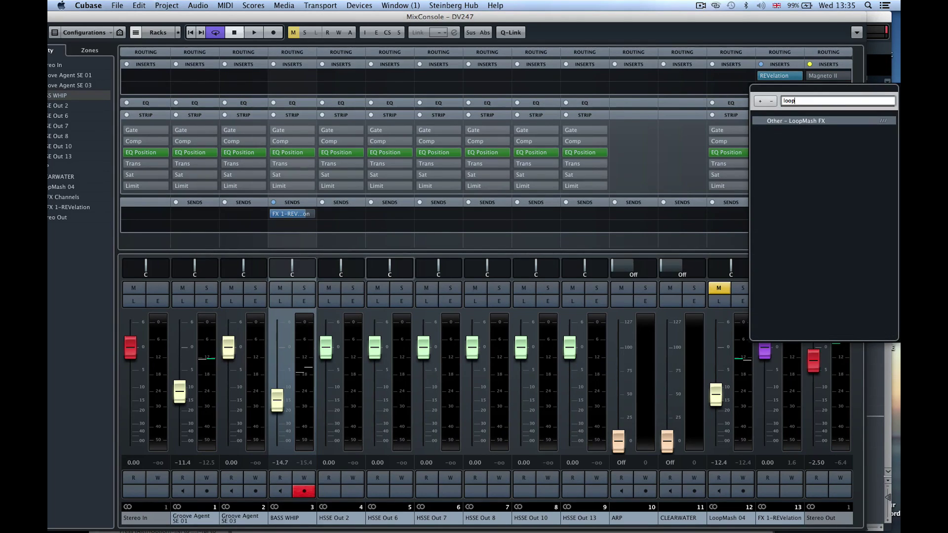
click(808, 121)
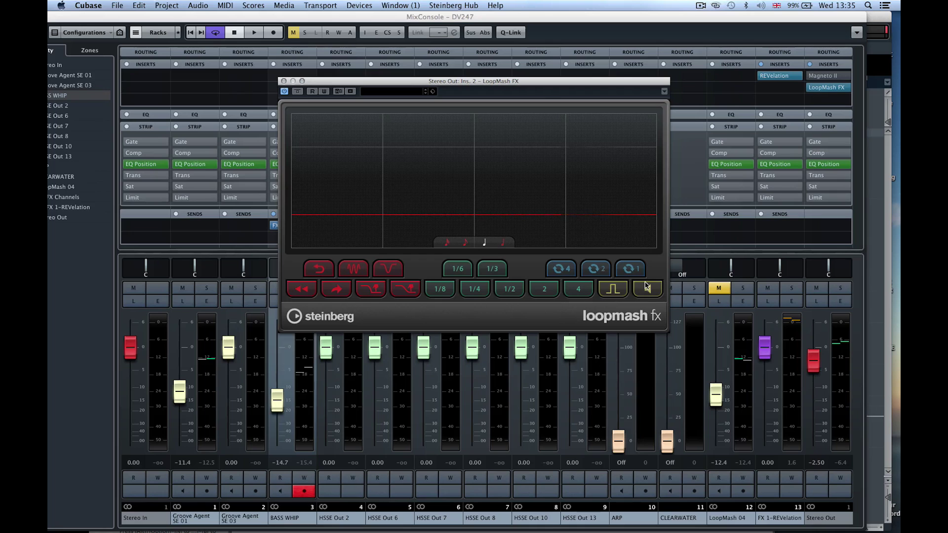
Step: Play the project and audition LoopMash FX's cycle 1, cycle 2, 1/2 stutter, staccato and reverse-style performance effects
click(629, 268)
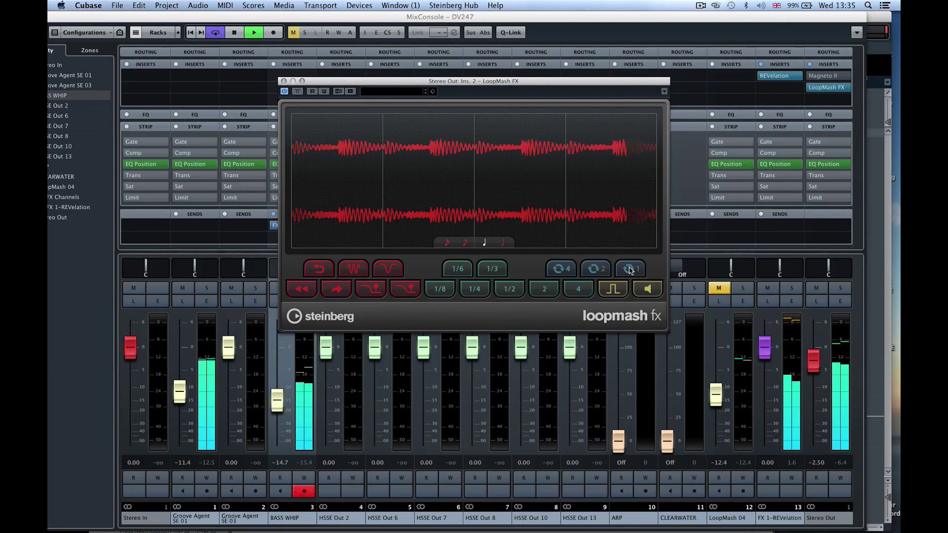
click(595, 268)
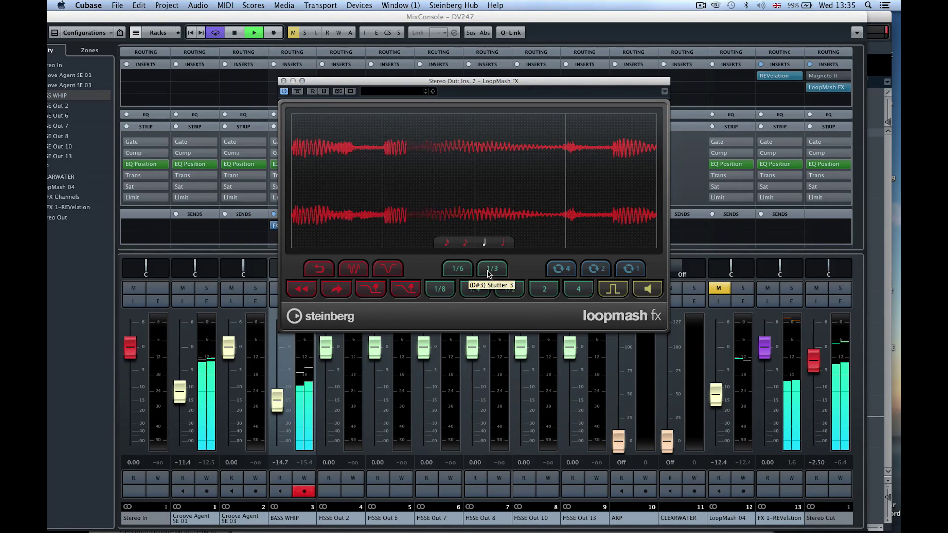
click(512, 290)
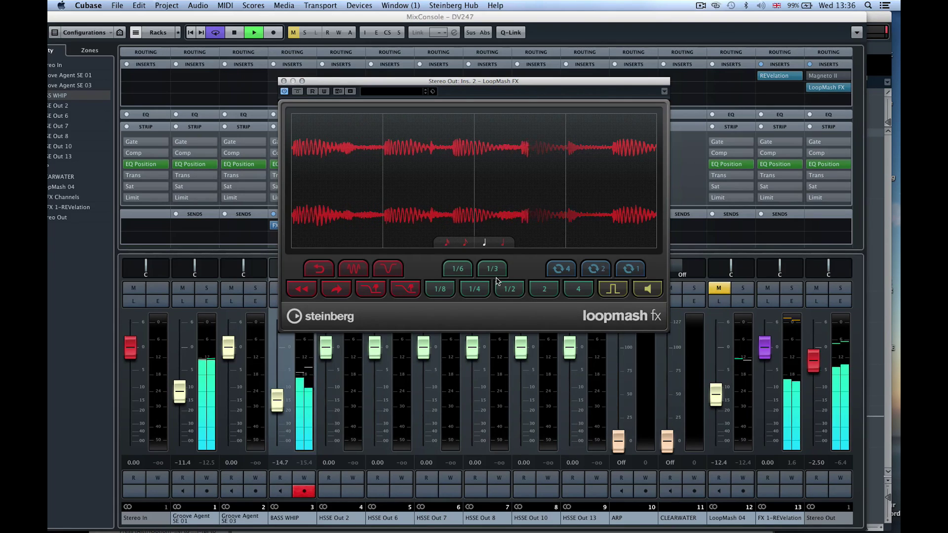
click(502, 287)
click(614, 288)
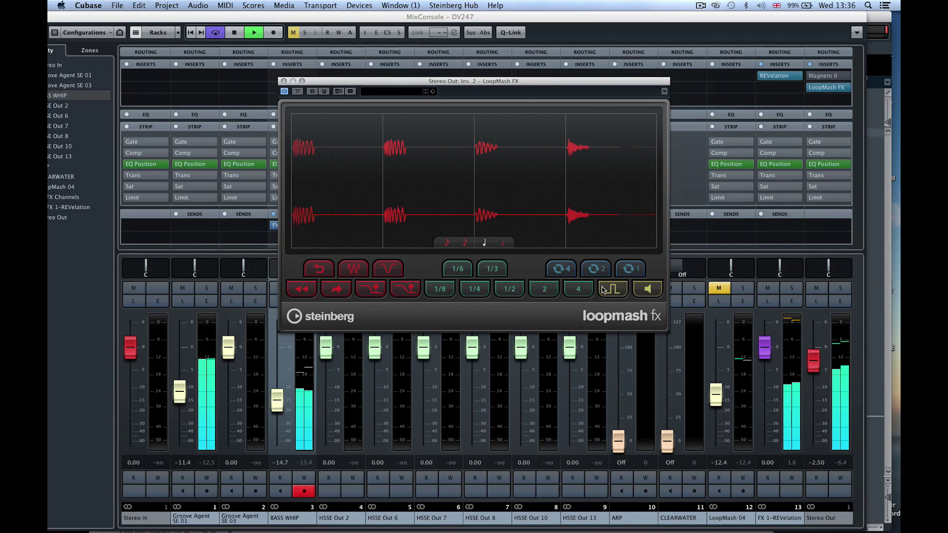
click(314, 275)
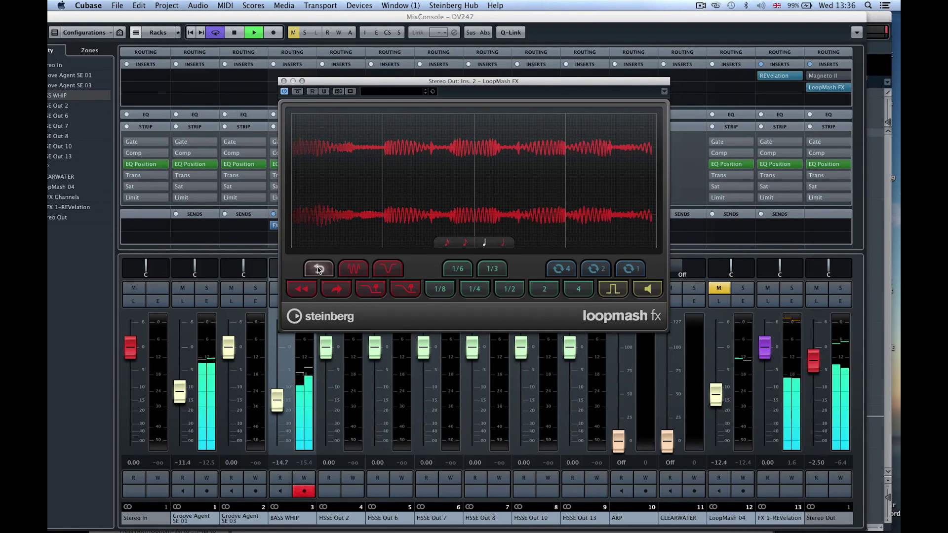
click(302, 288)
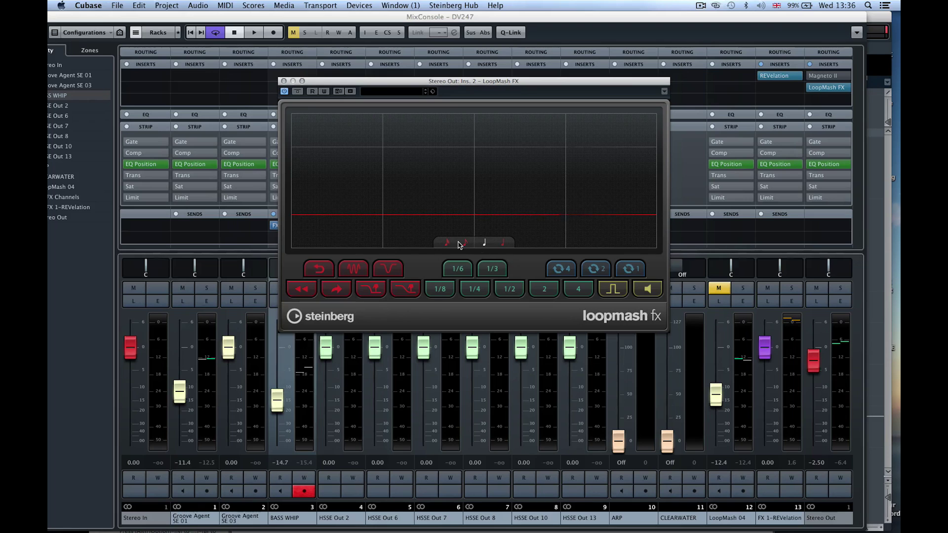
Step: Close the MixConsole and add one MIDI track named LM FX to the project
drag(61, 16, 200, 15)
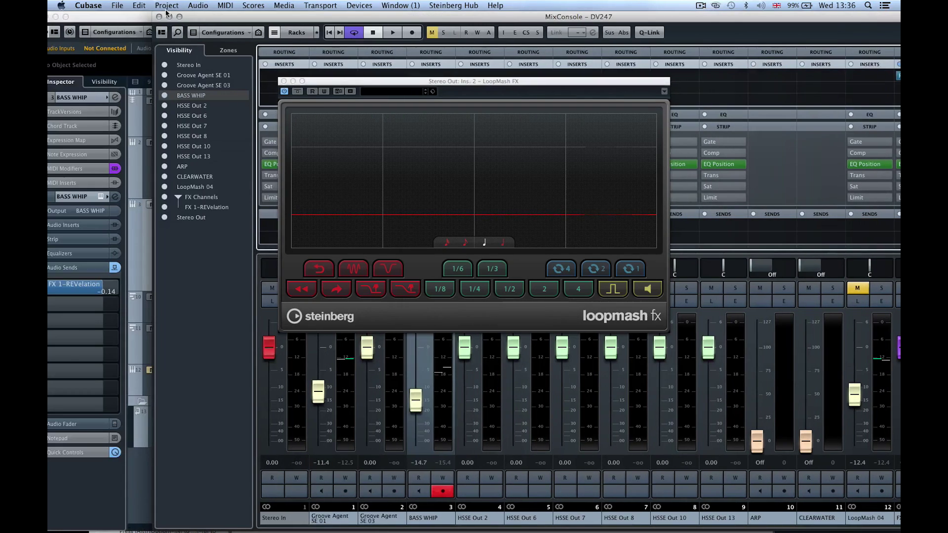
click(159, 17)
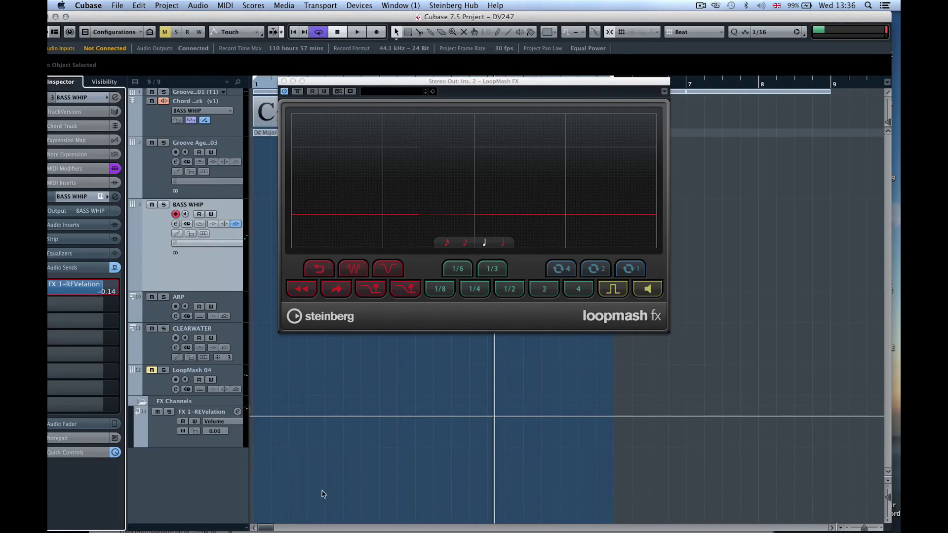
right_click(200, 462)
click(245, 493)
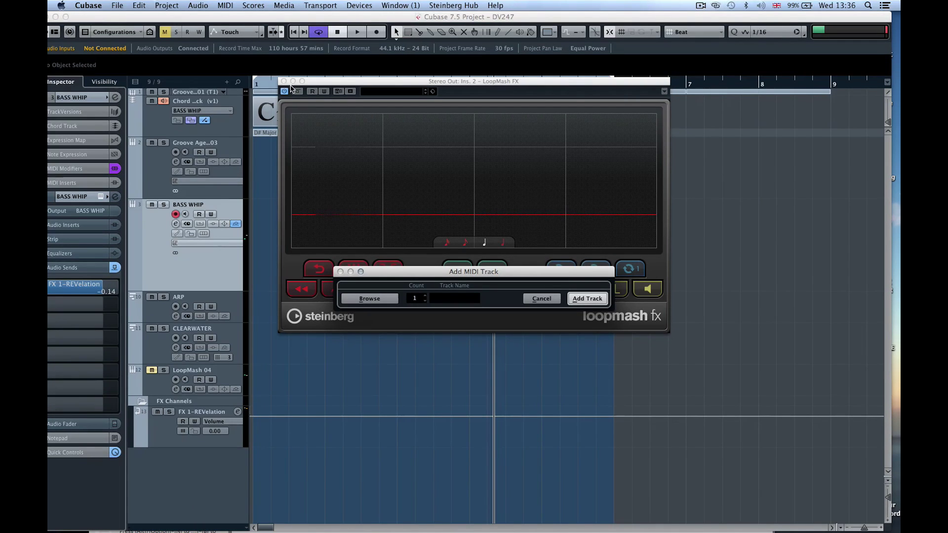
drag(341, 87, 653, 71)
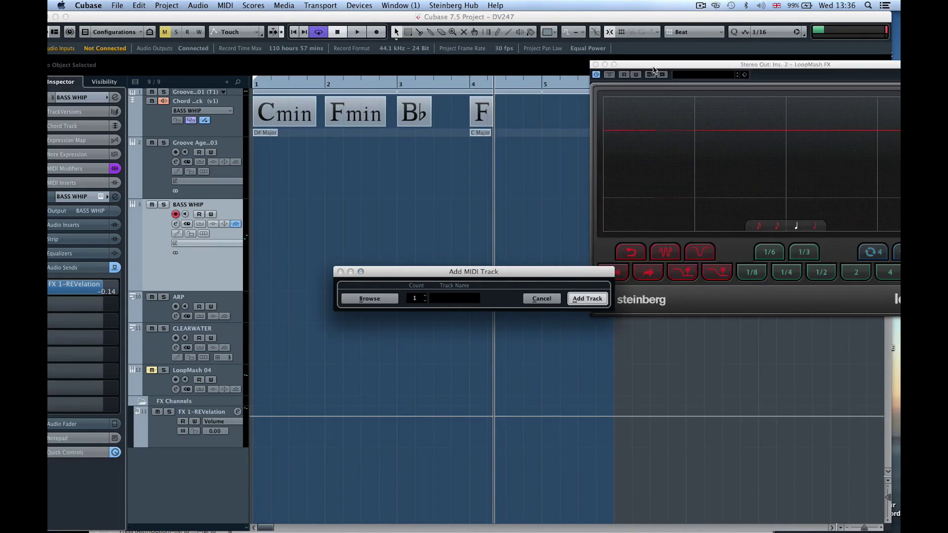
click(457, 296)
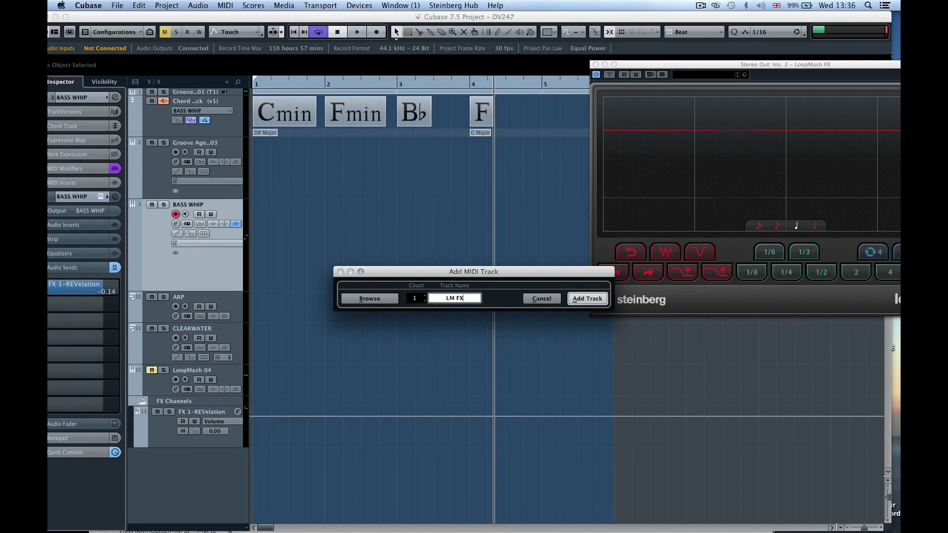
key(Return)
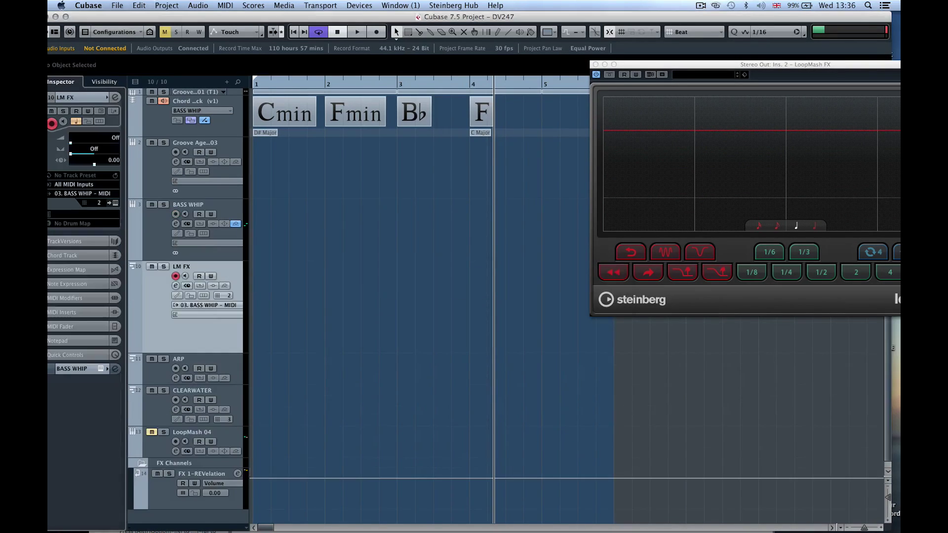
Step: Route the LM FX track's MIDI output to Stereo Out: Ins. 2. LoopMash FX - Midi In, with the plug-in window moved clear
click(101, 204)
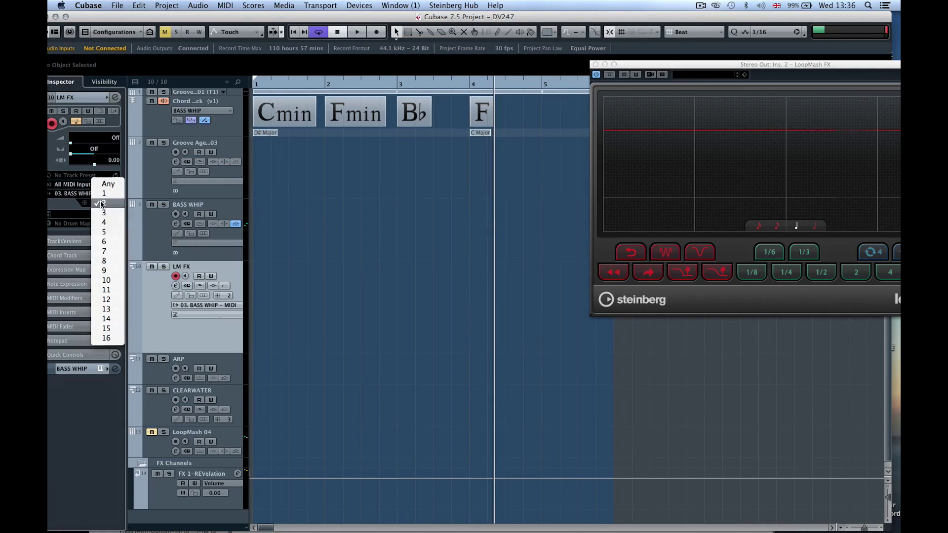
click(81, 193)
click(92, 265)
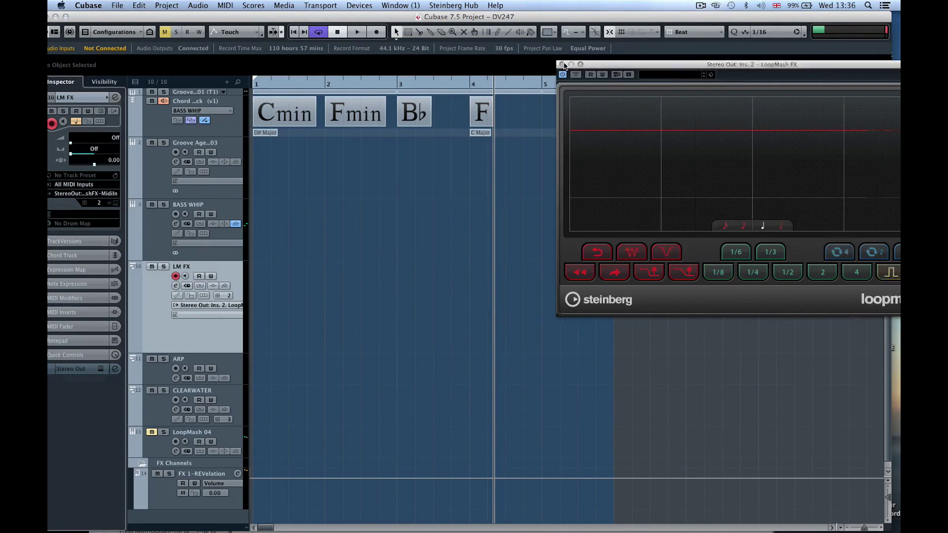
drag(627, 68, 352, 57)
click(90, 193)
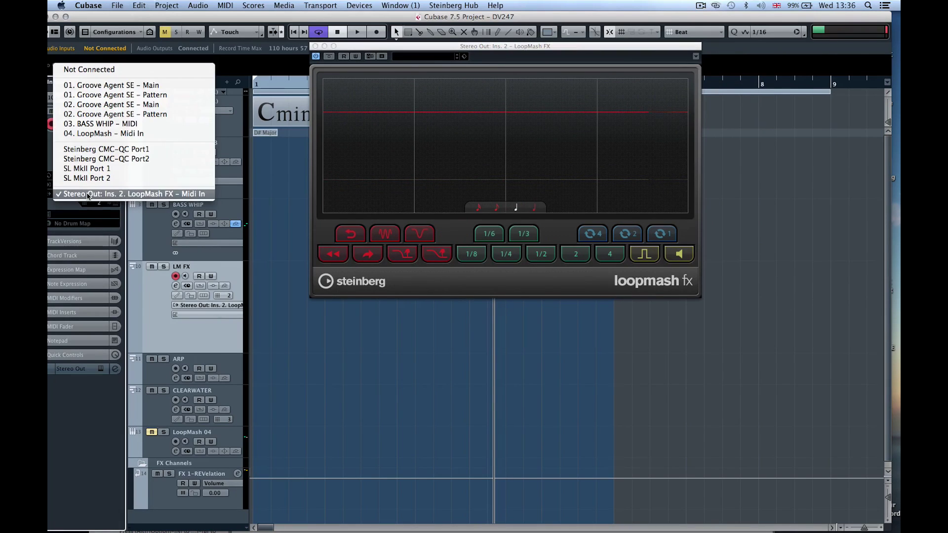
click(87, 194)
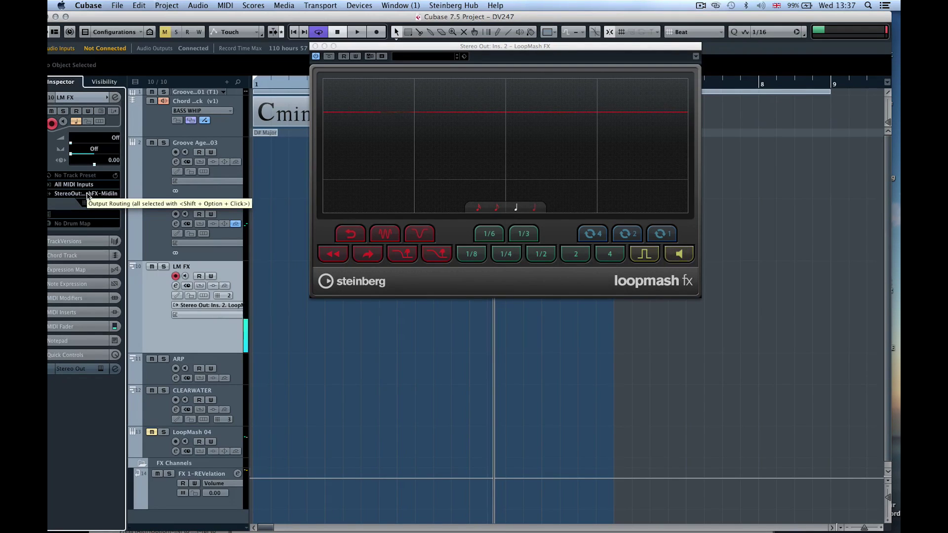
Step: Show the Transport panel and play from the project start to hear LoopMash FX effects triggered through the LM FX track
key(F2)
key(period)
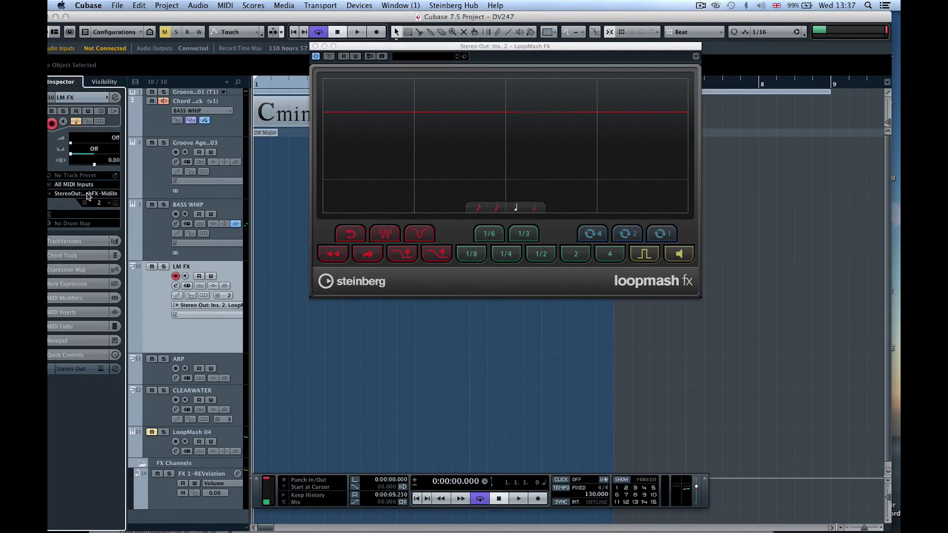
key(space)
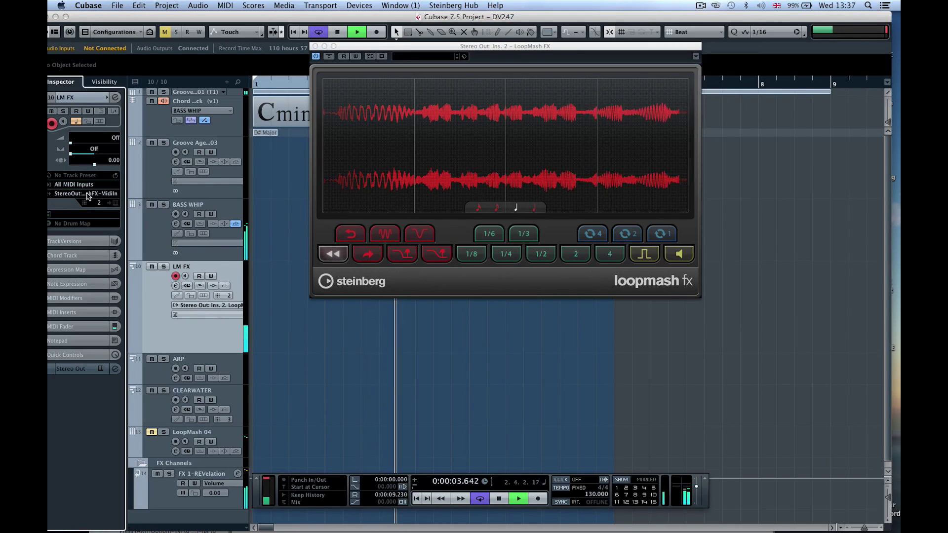
key(space)
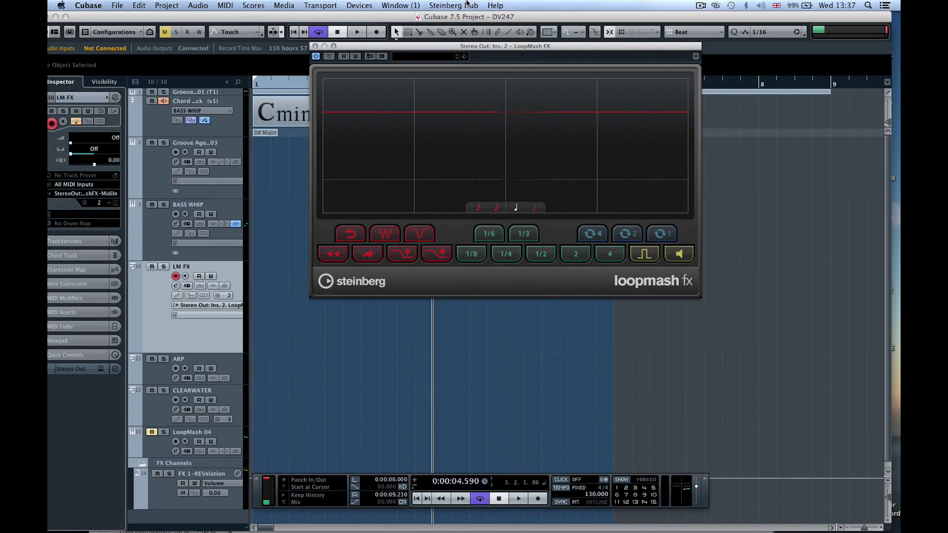
drag(444, 49, 361, 57)
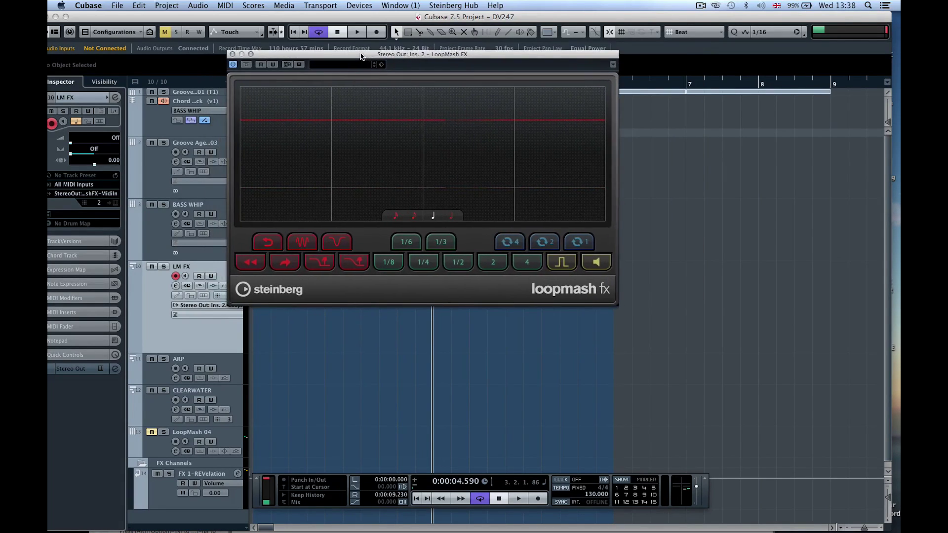